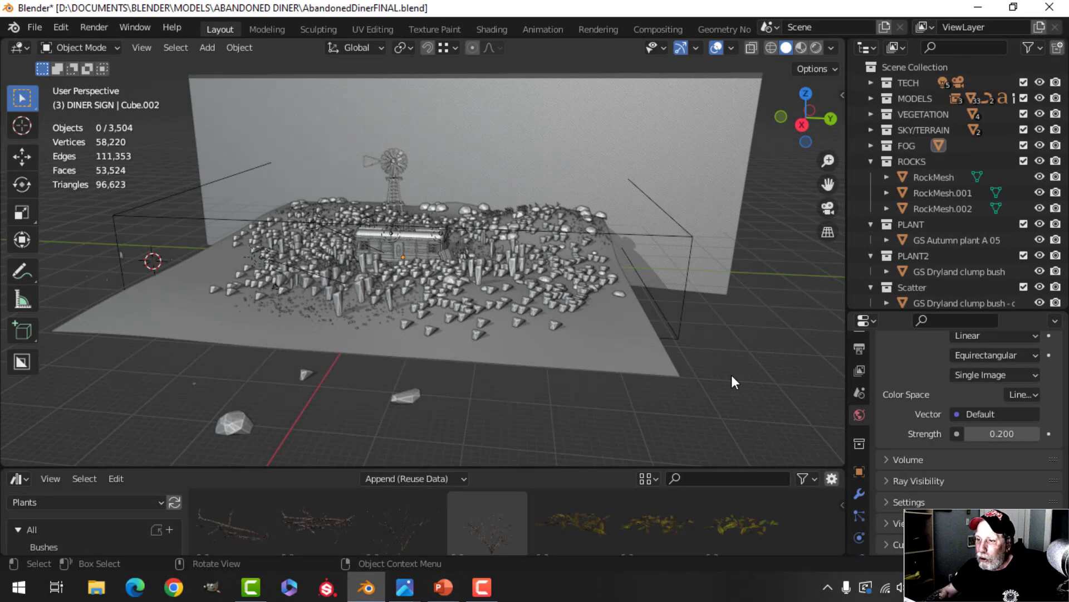
Step: Orbit and zoom around the diner scene to inspect it close up
middle_drag(513, 409, 581, 424)
scroll(469, 393, up, 6)
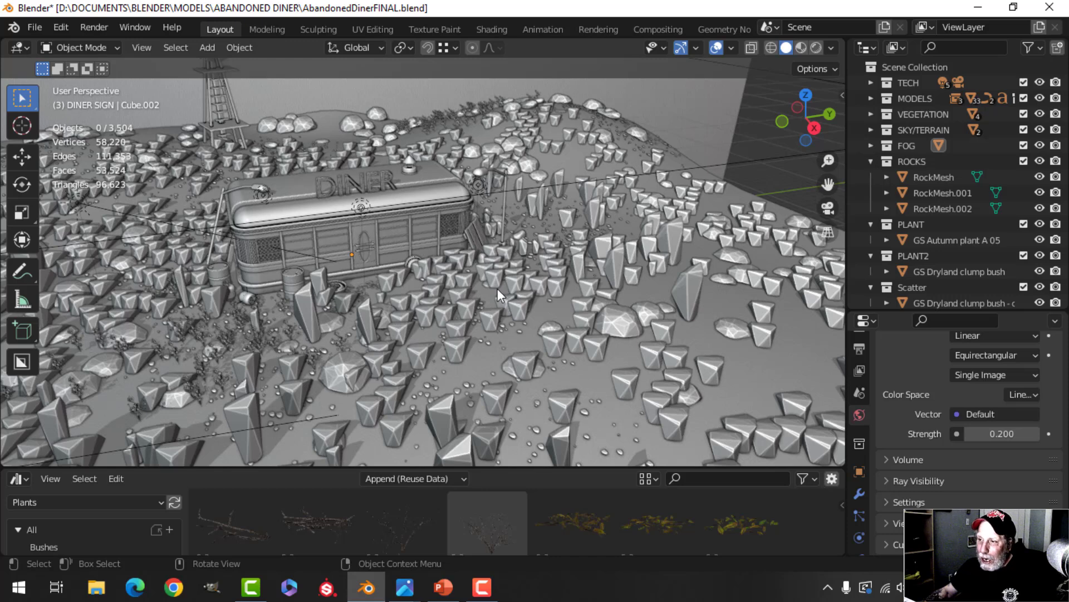
scroll(496, 289, down, 3)
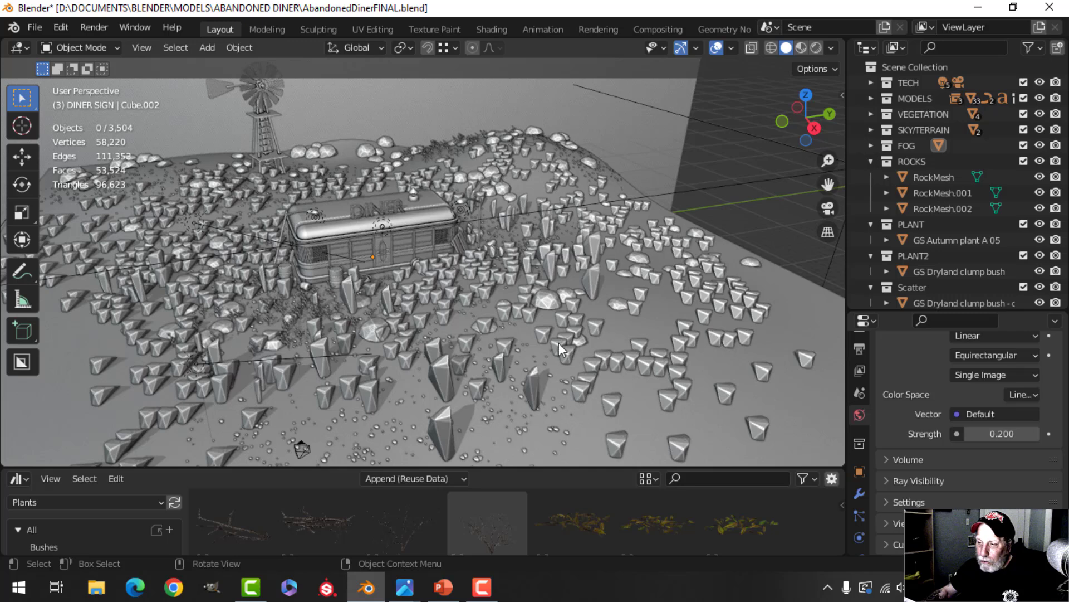
Step: Raise the viewport/asset browser border to give the plant asset library more room
drag(507, 467, 504, 293)
scroll(544, 437, down, 1)
scroll(544, 437, up, 1)
Step: Browse the Flowers assets (GS Dandelion 01 and 02), shrink the library, and show the BagaPie panel
click(81, 431)
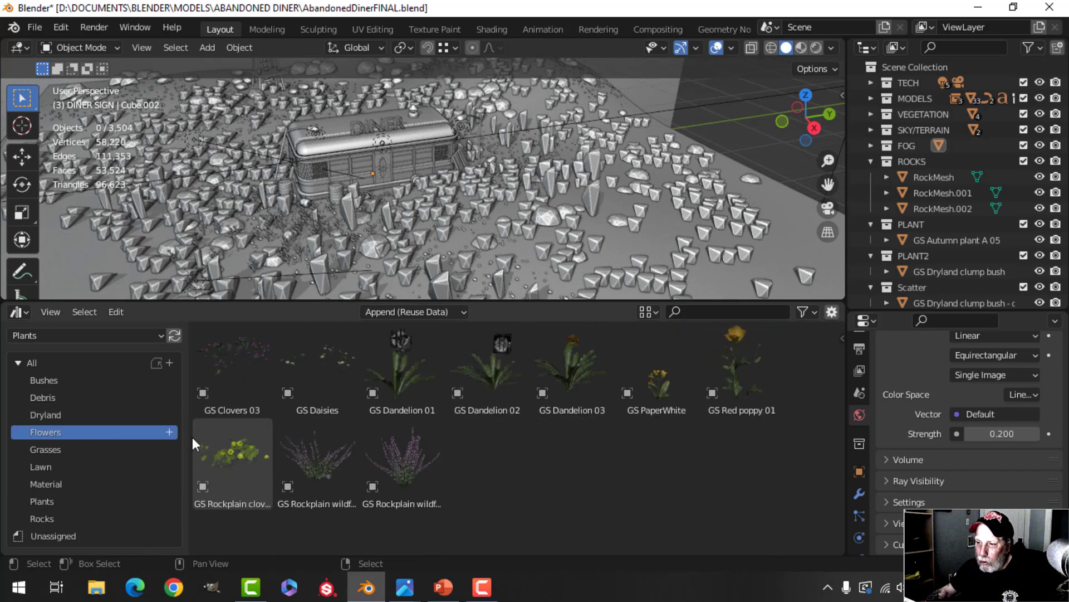
click(401, 367)
click(487, 368)
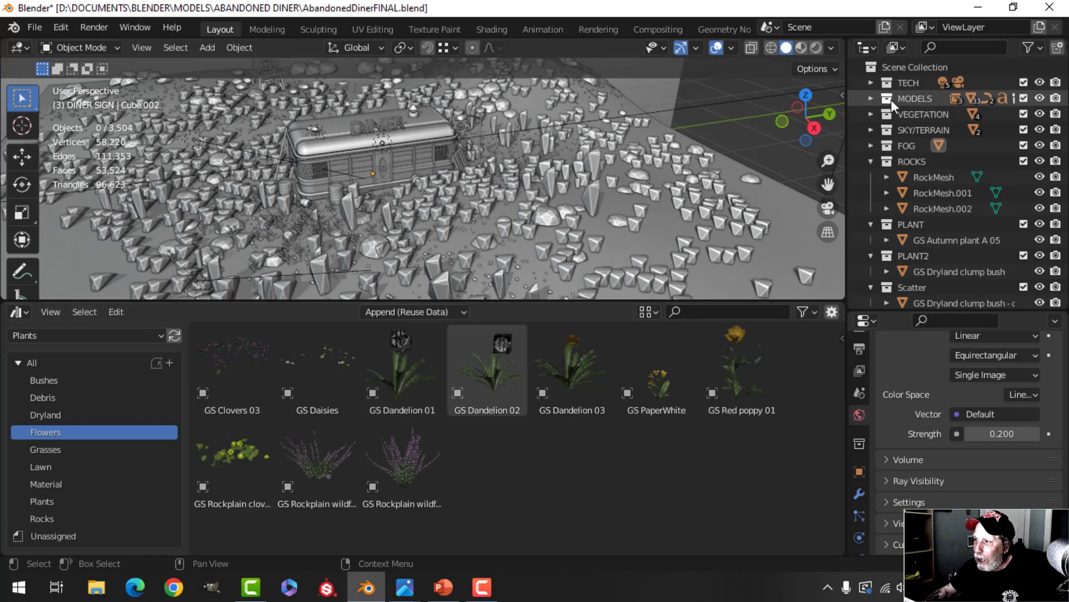
drag(574, 303, 583, 481)
key(n)
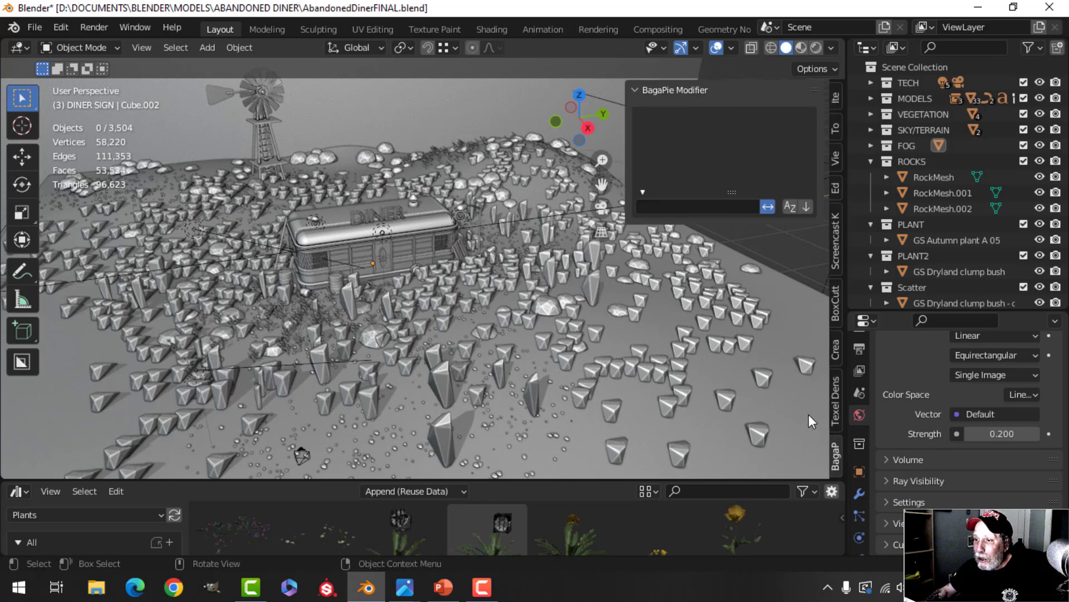
Step: Hide the BagaPie Modifier sidebar with N
key(n)
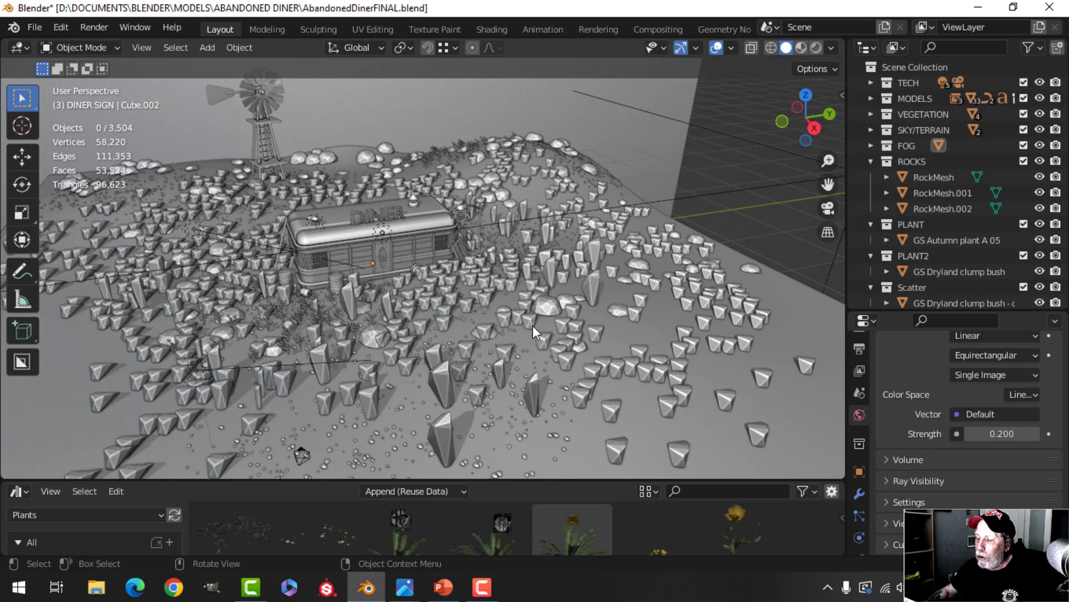
scroll(516, 333, down, 2)
middle_drag(485, 352, 453, 327)
scroll(413, 311, up, 4)
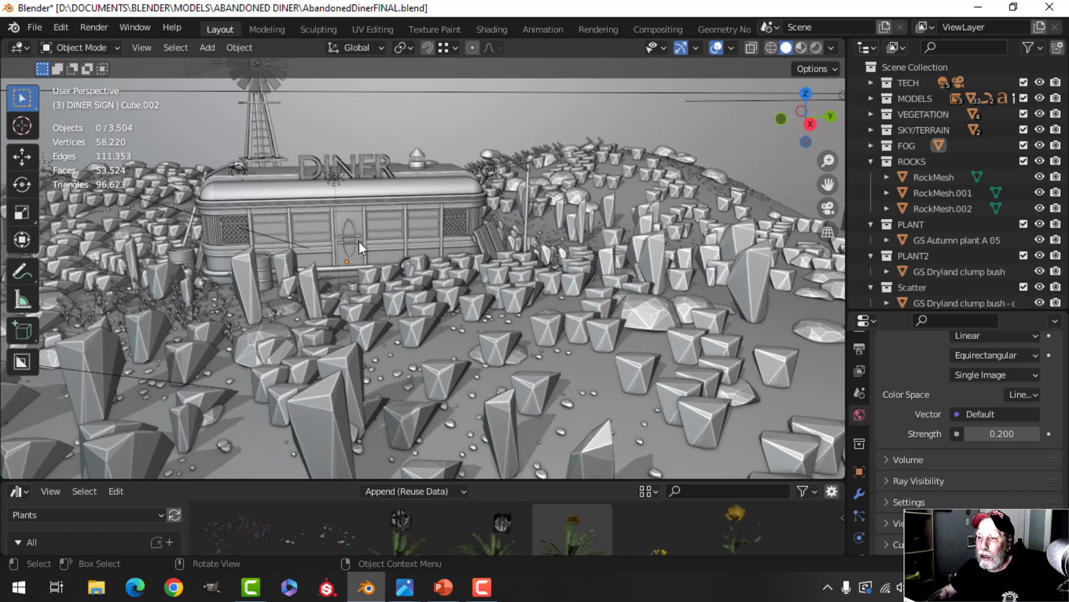
scroll(362, 199, up, 4)
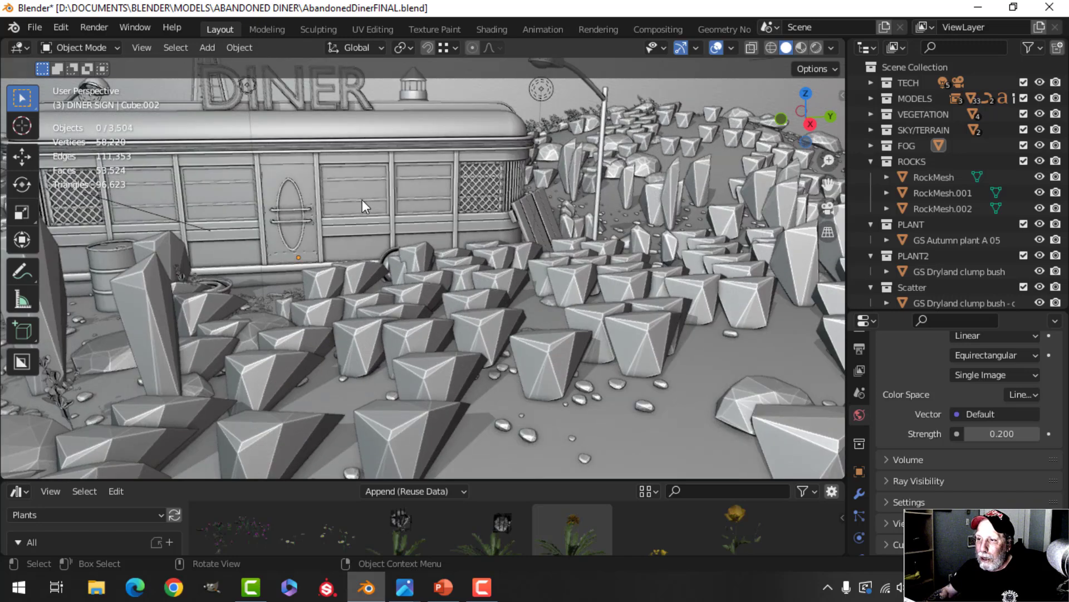
scroll(363, 199, down, 3)
scroll(420, 148, up, 2)
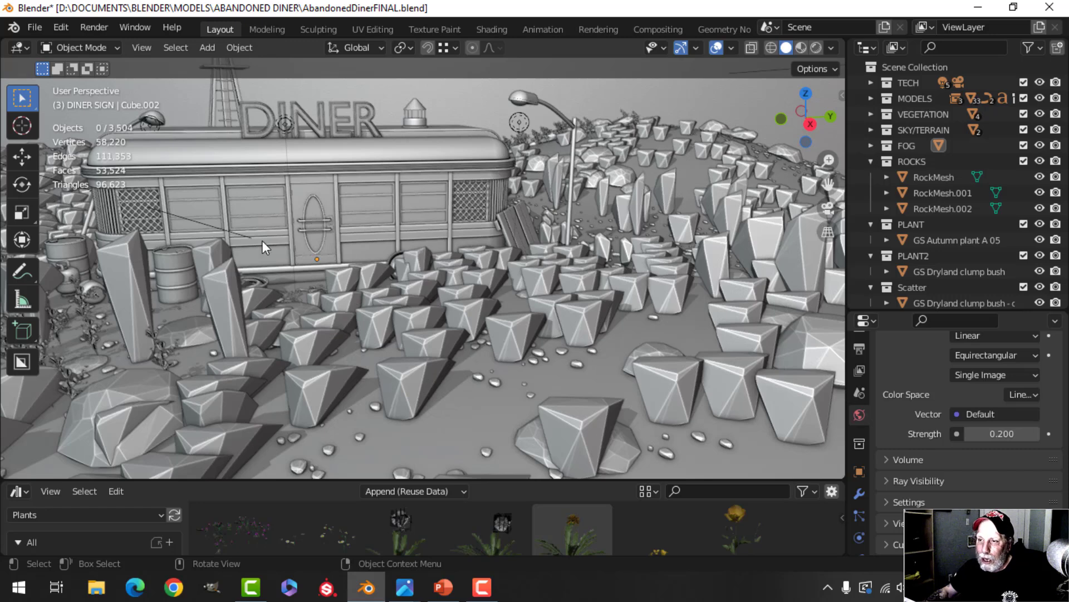
scroll(356, 275, down, 1)
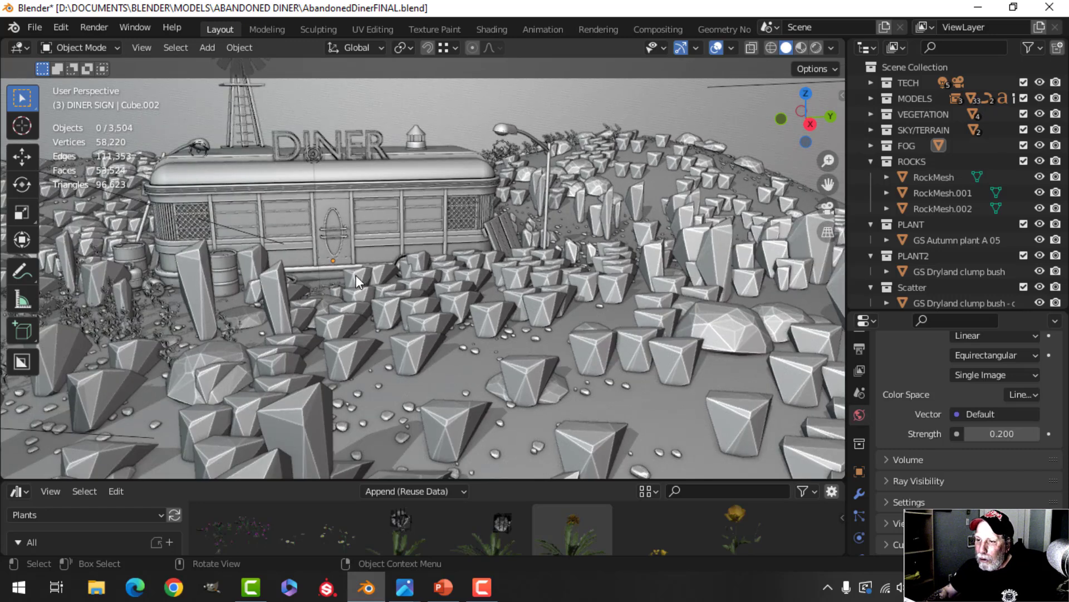
scroll(362, 287, down, 1)
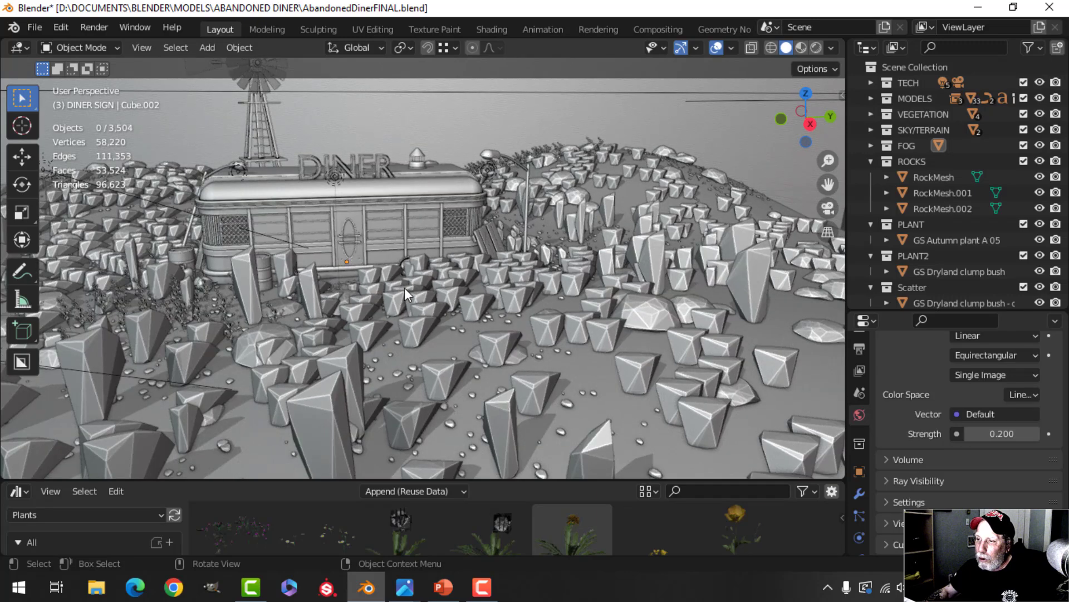
scroll(404, 287, down, 1)
scroll(402, 283, down, 3)
scroll(435, 282, down, 1)
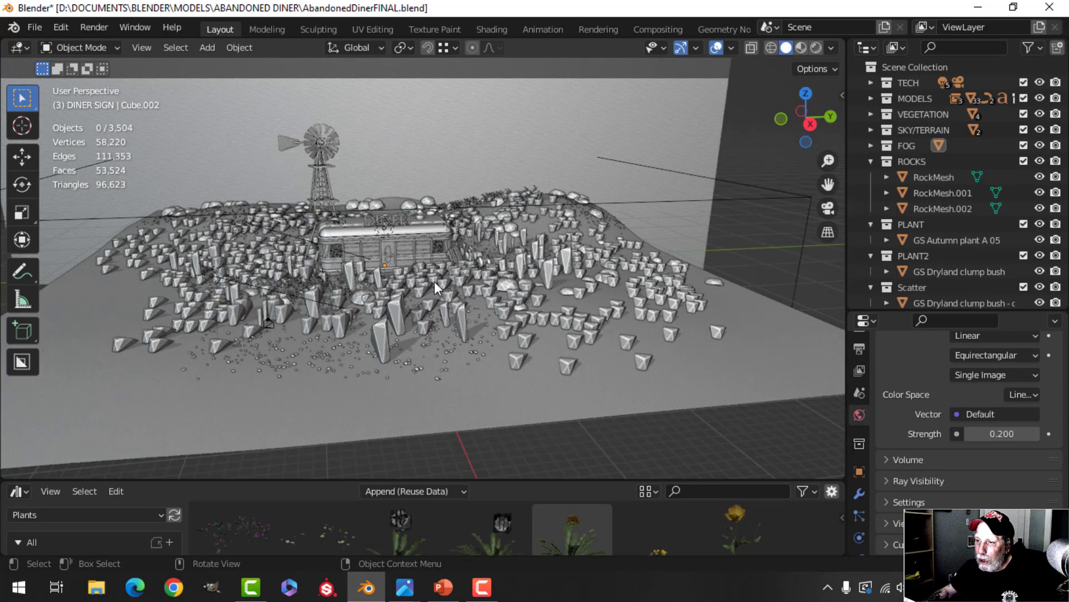
middle_drag(467, 287, 684, 193)
Step: Select the large fog cube and view its material in the Shading workspace
click(667, 217)
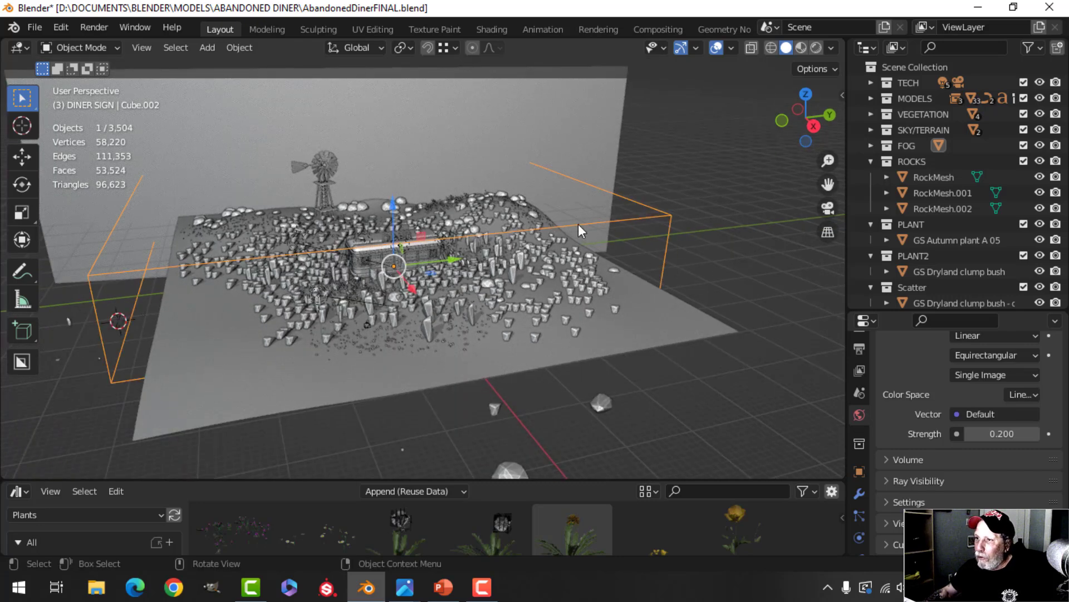
click(488, 29)
scroll(640, 392, down, 3)
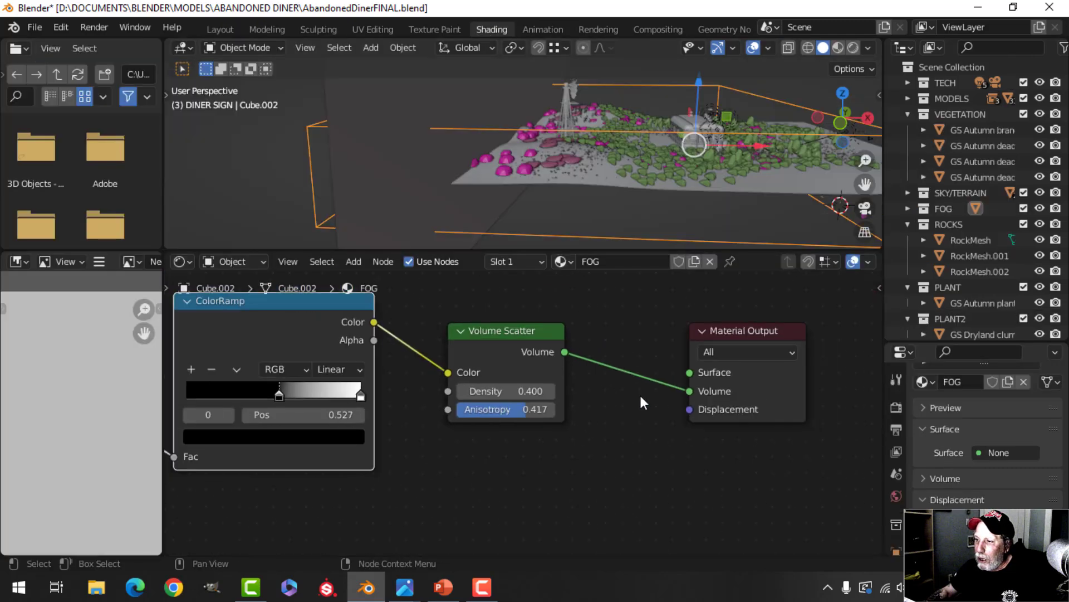
scroll(636, 391, down, 1)
Step: Inspect the Noise Texture and Volume Scatter nodes at density 0.400, then return to Layout
middle_drag(432, 334, 442, 304)
scroll(559, 377, up, 1)
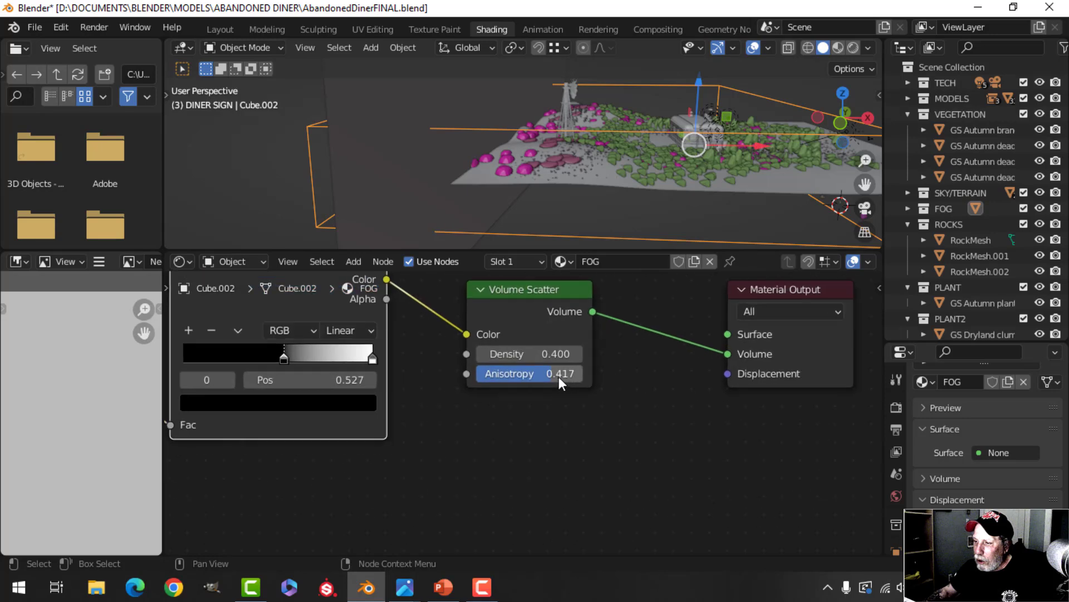
scroll(522, 357, up, 1)
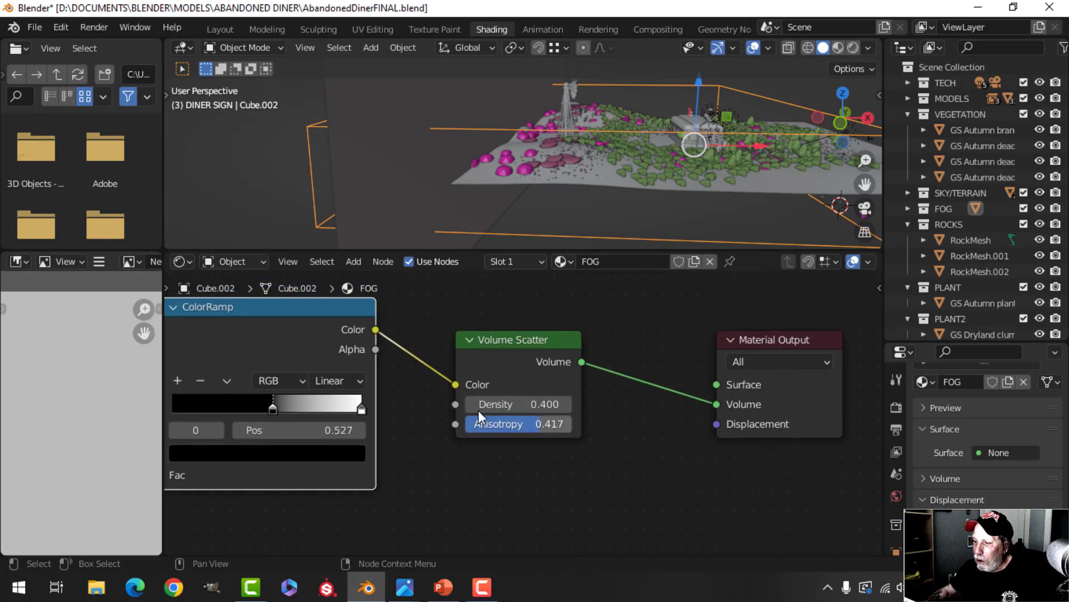
scroll(529, 409, down, 1)
middle_drag(448, 466, 435, 449)
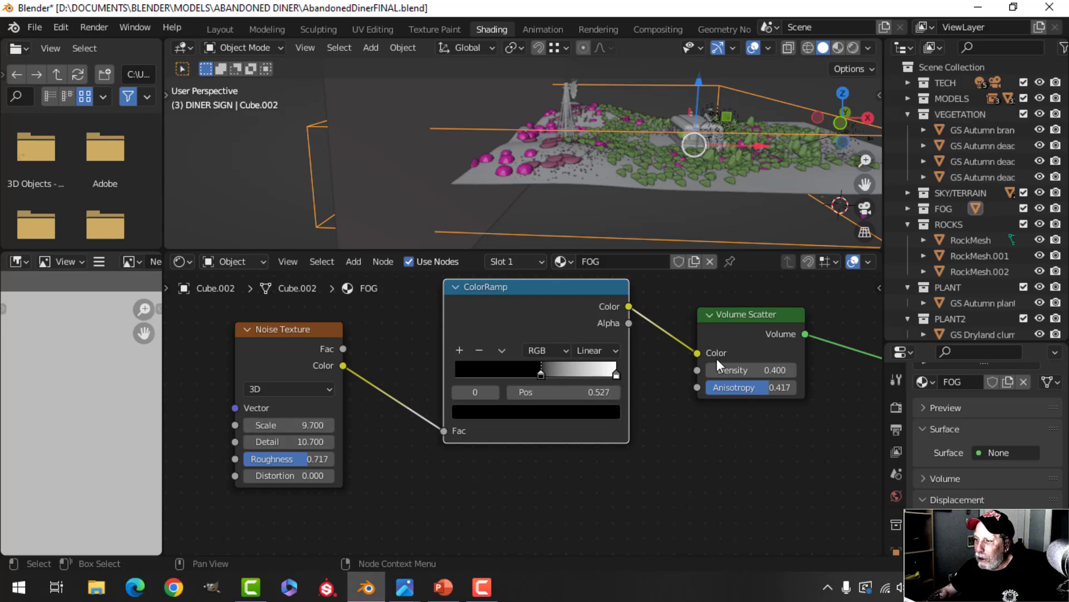
scroll(672, 452, down, 2)
scroll(597, 206, down, 2)
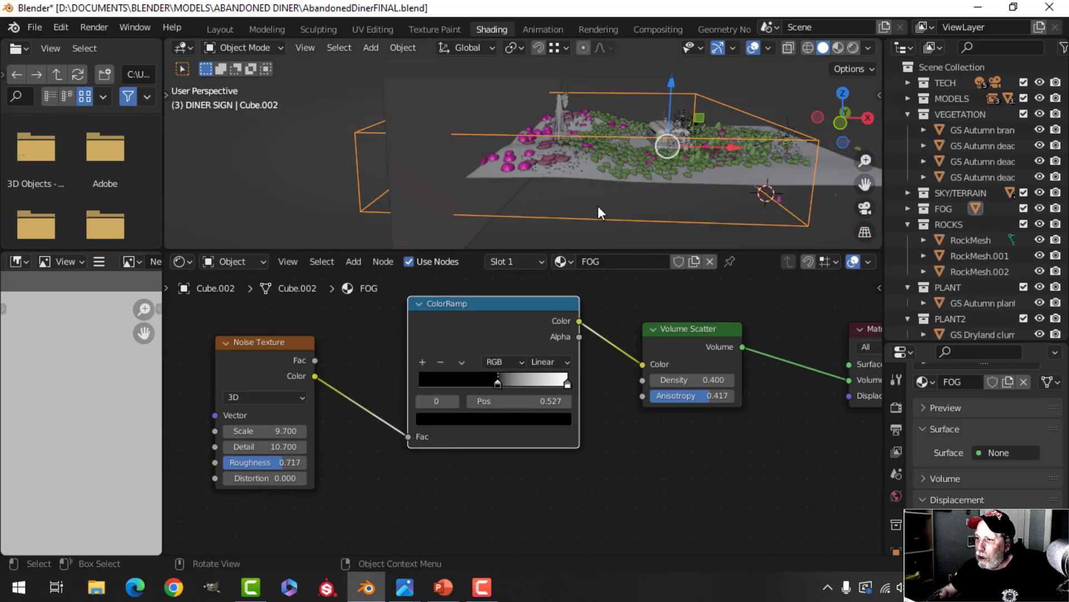
middle_drag(633, 192, 580, 190)
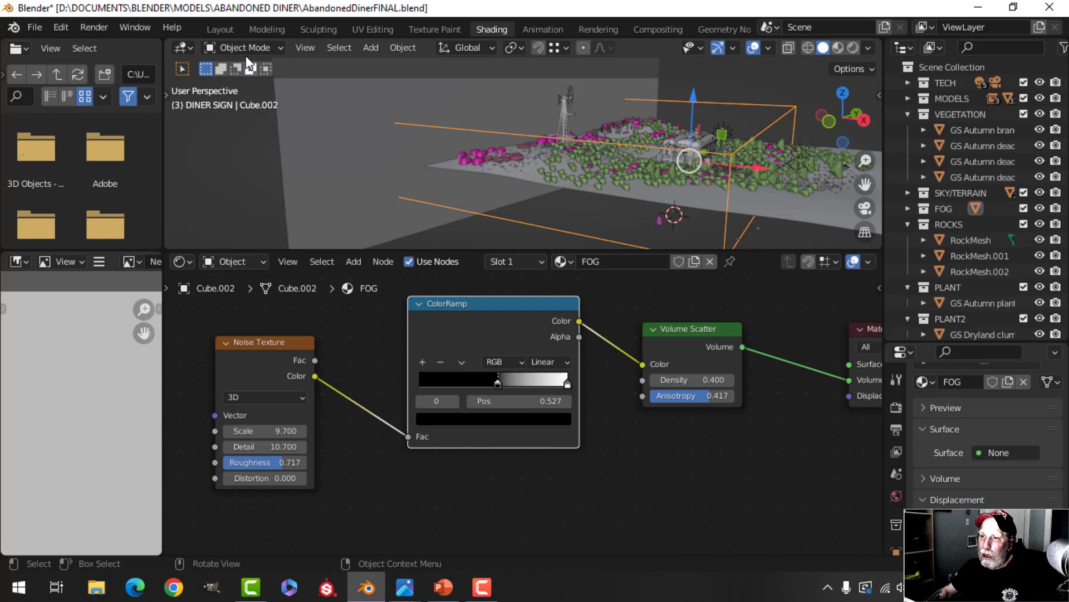
click(230, 31)
Step: Orbit to frame the backdrop wall and save the scene as AbandonedDinerFINAL.blend
middle_drag(755, 350, 530, 332)
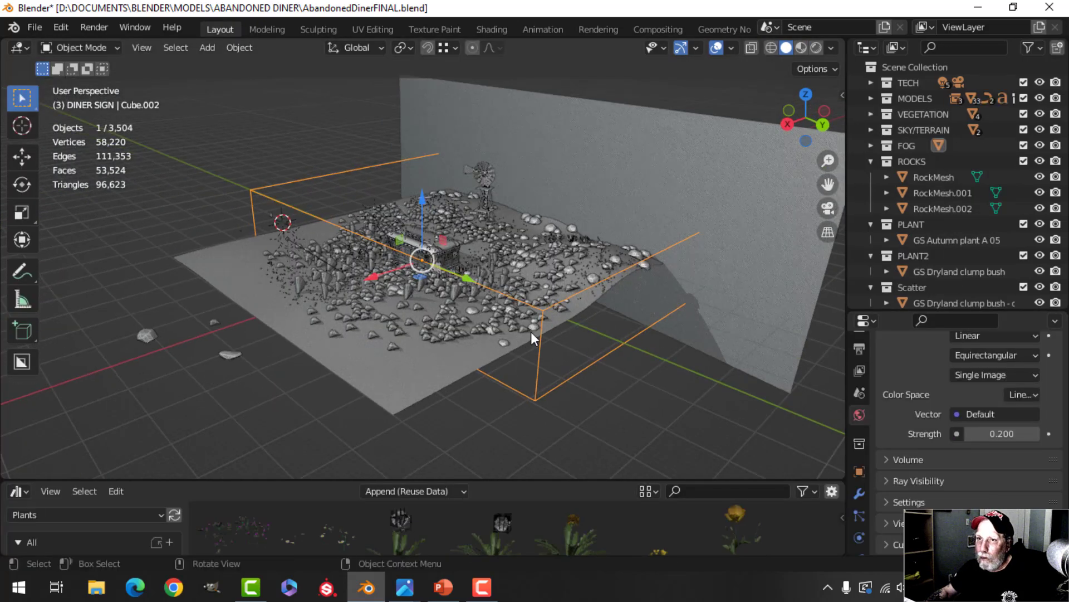
key(ctrl+s)
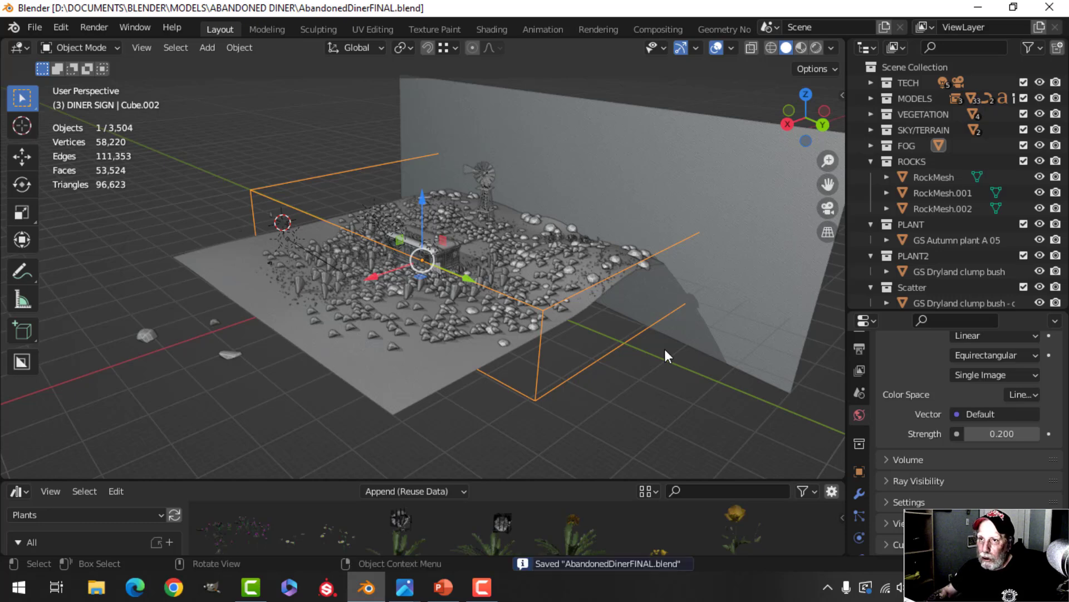